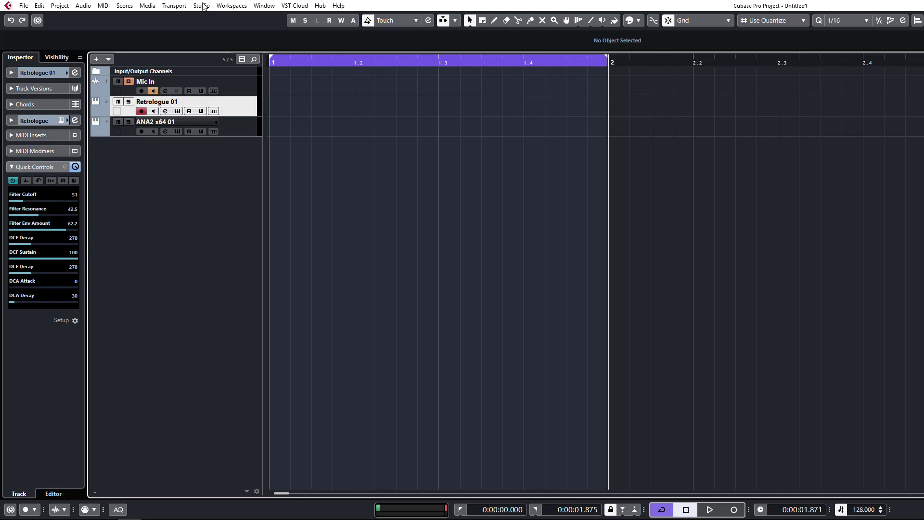
# Step: Compare VST and Track Quick Controls in Studio Setup, ending on Track Quick Controls (controllers 14–21)
pyautogui.click(202, 5)
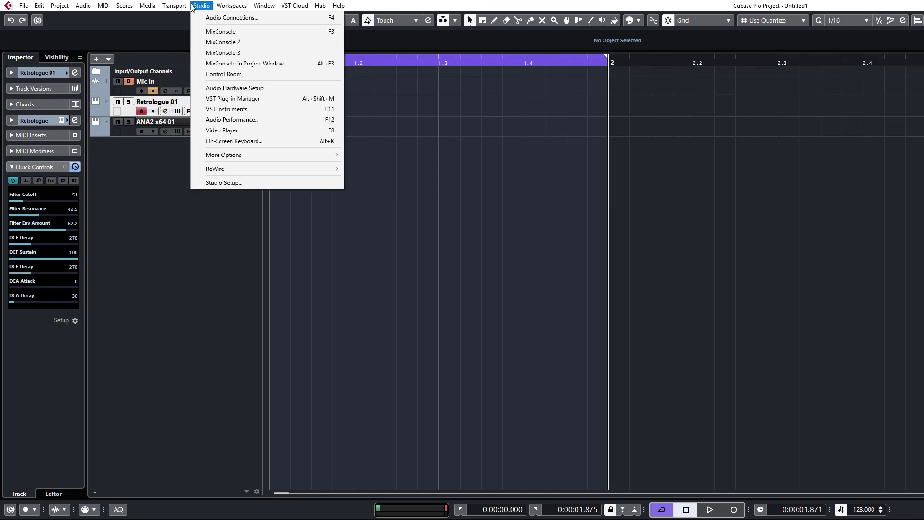
pyautogui.click(224, 184)
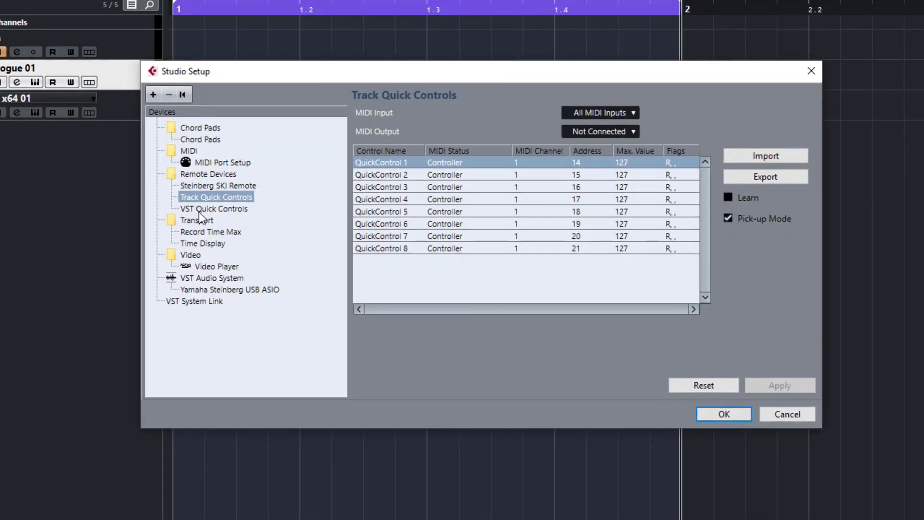
pyautogui.click(293, 195)
pyautogui.click(224, 198)
pyautogui.click(221, 210)
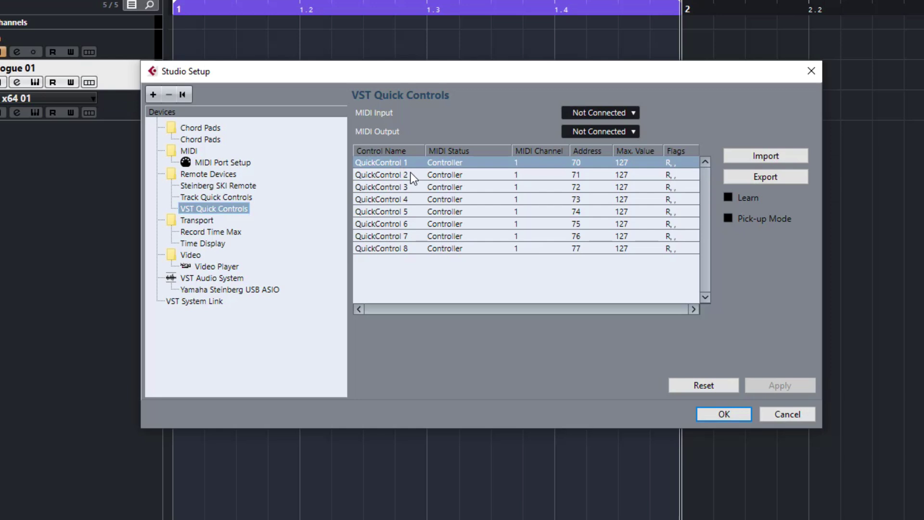
pyautogui.click(232, 196)
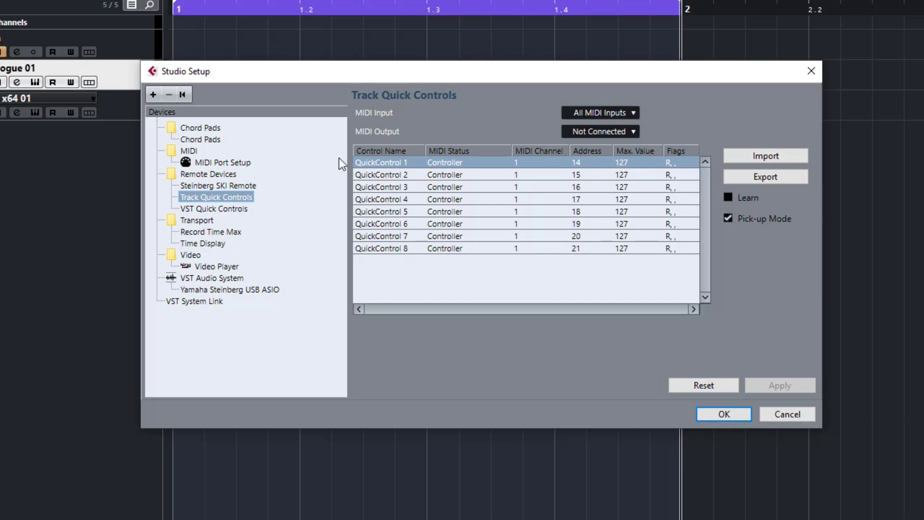
# Step: Toggle Pick-up Mode, switch Learn on then off, and close Studio Setup with OK
pyautogui.click(731, 220)
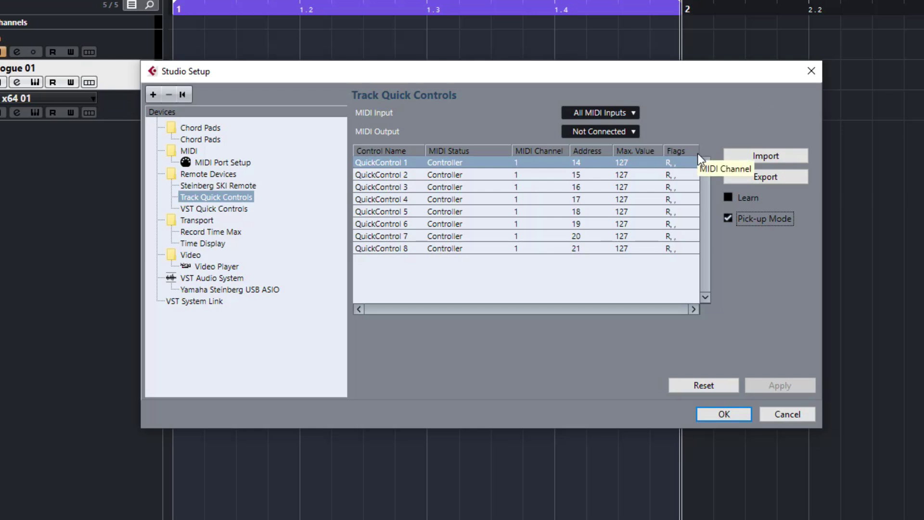
pyautogui.click(729, 197)
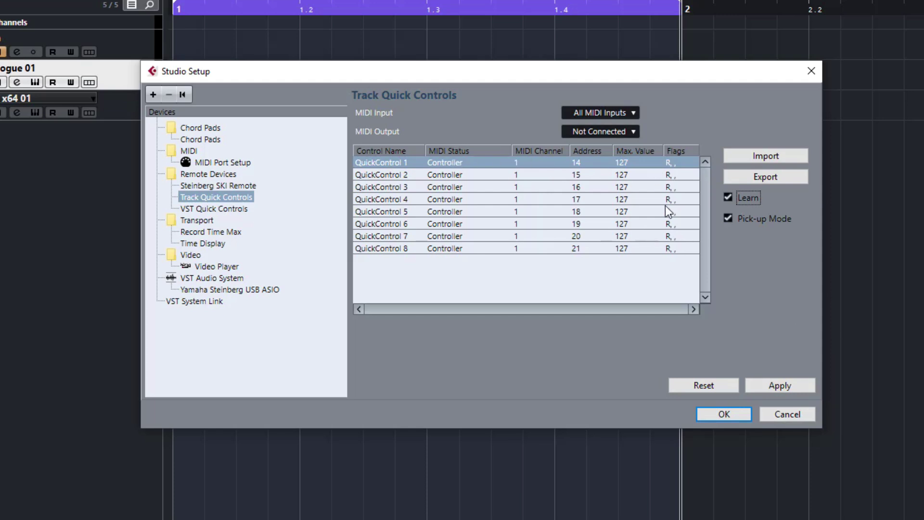
pyautogui.click(727, 198)
pyautogui.click(765, 385)
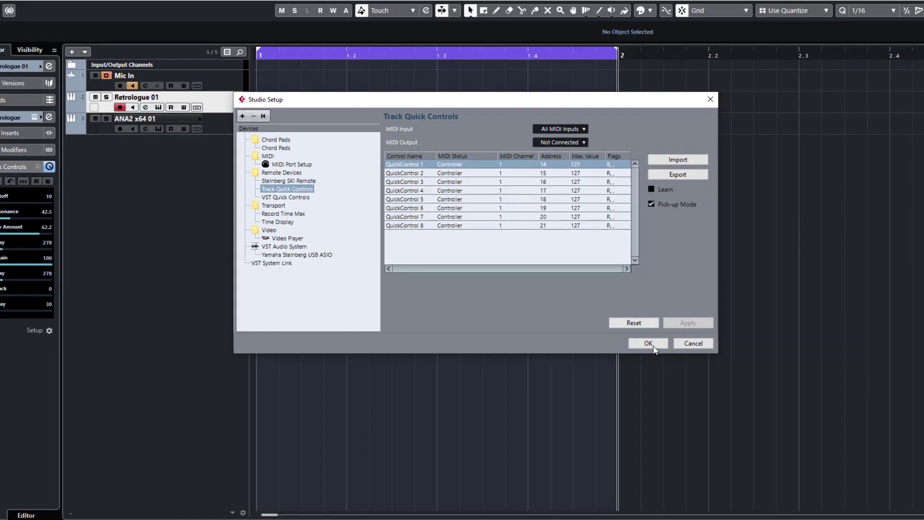
pyautogui.click(724, 414)
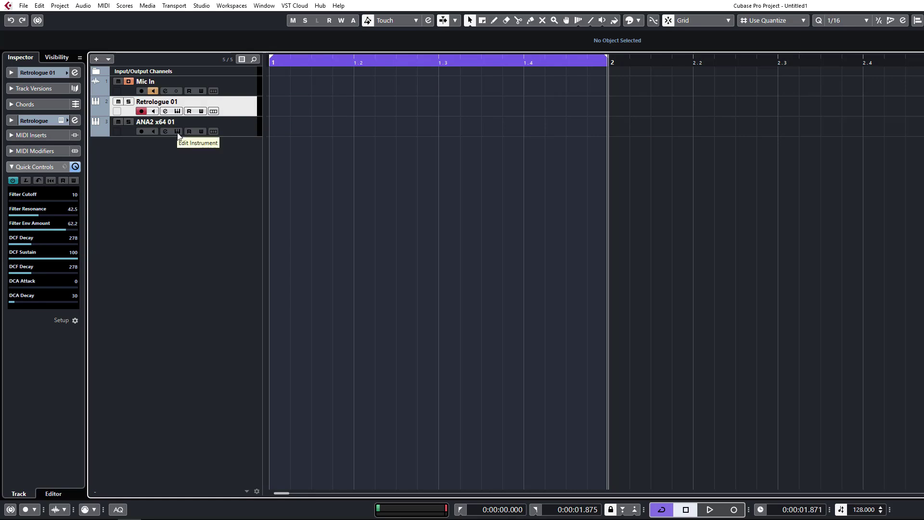
# Step: Remove the ANA2 x64 01 track from the project
pyautogui.click(244, 131)
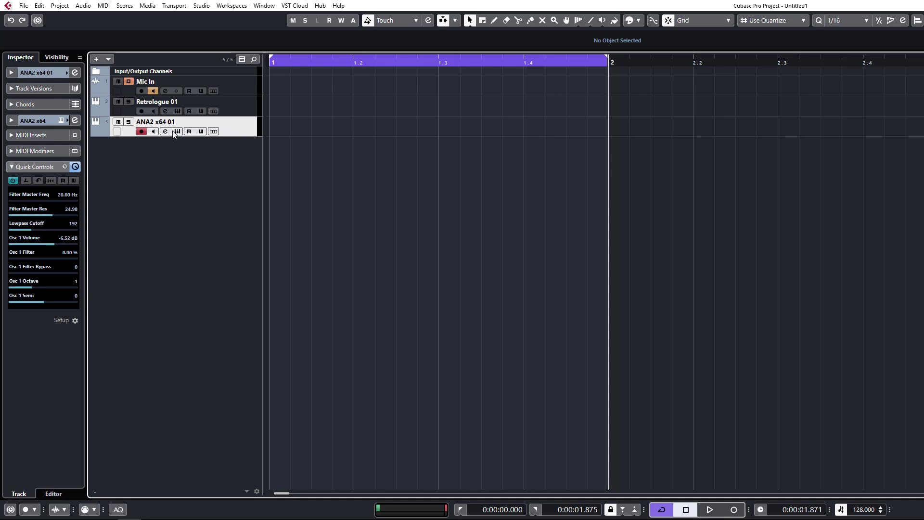
pyautogui.rightClick(258, 125)
pyautogui.click(235, 145)
pyautogui.rightClick(236, 131)
pyautogui.click(260, 173)
# Step: Add a new ANA2 x64 instrument track and reposition its plugin window
pyautogui.rightClick(205, 170)
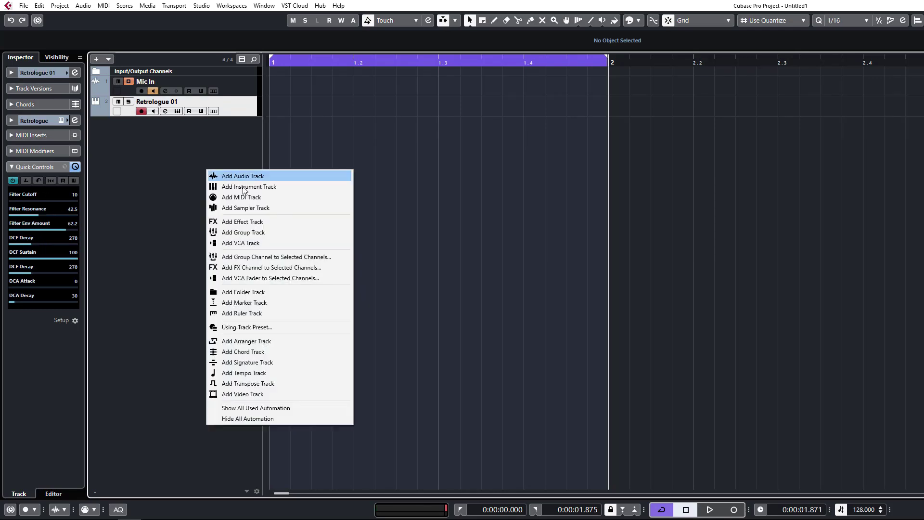
pyautogui.click(246, 185)
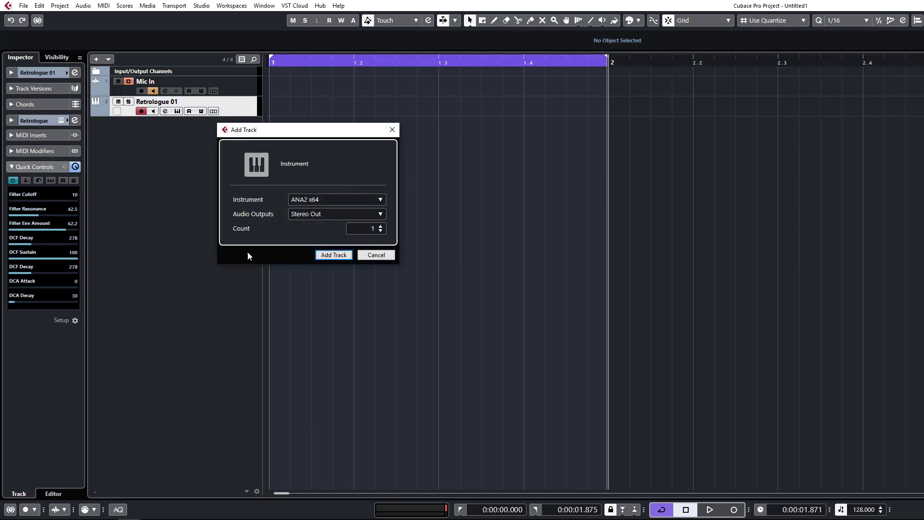
pyautogui.click(328, 255)
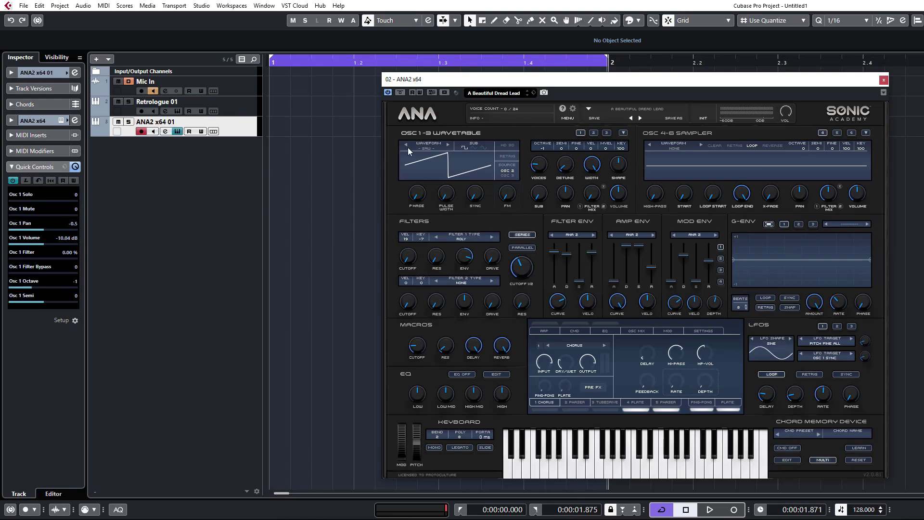
pyautogui.moveTo(484, 83); pyautogui.dragTo(396, 75)
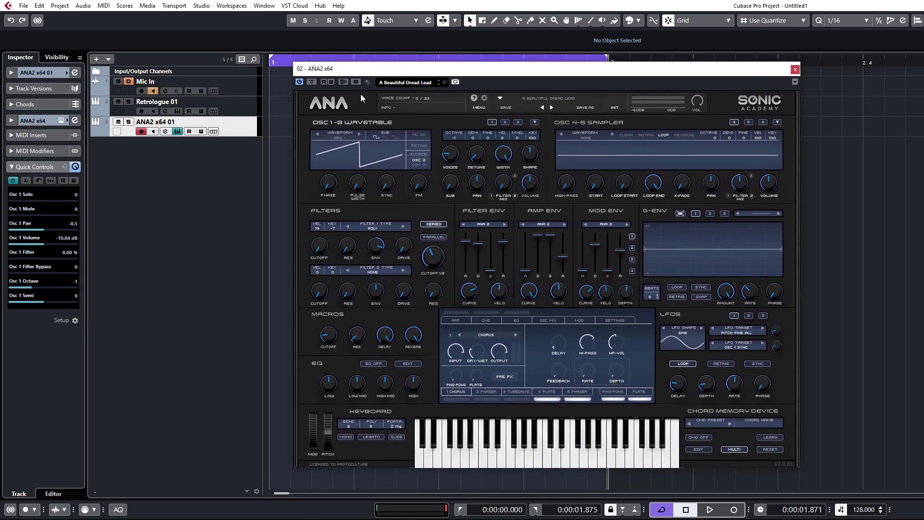
# Step: Open Retrologue 2's window, close ANA2, and assign Filter Cutoff to Quick Control slot 1
pyautogui.click(178, 111)
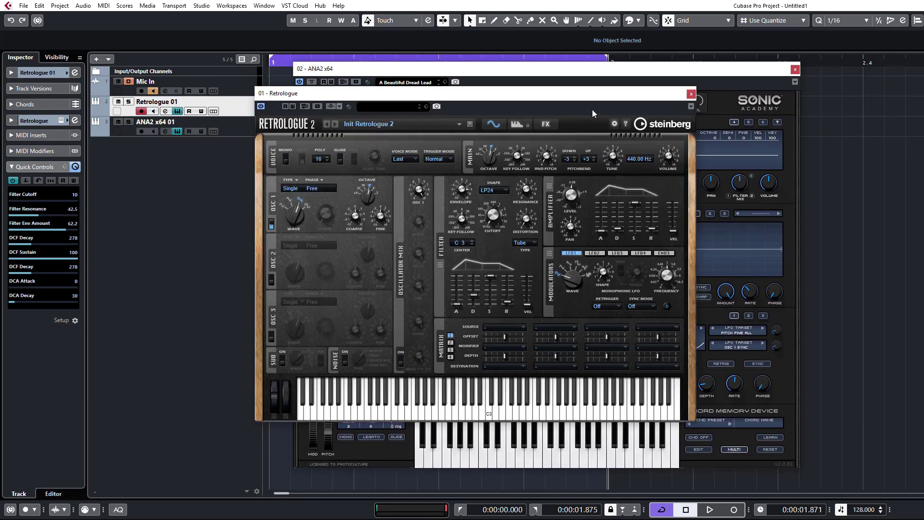
pyautogui.click(794, 70)
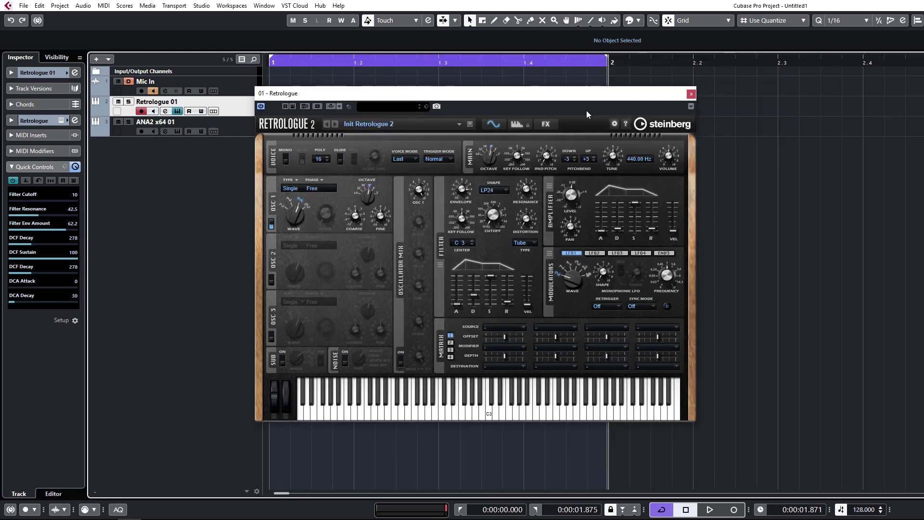
pyautogui.rightClick(497, 215)
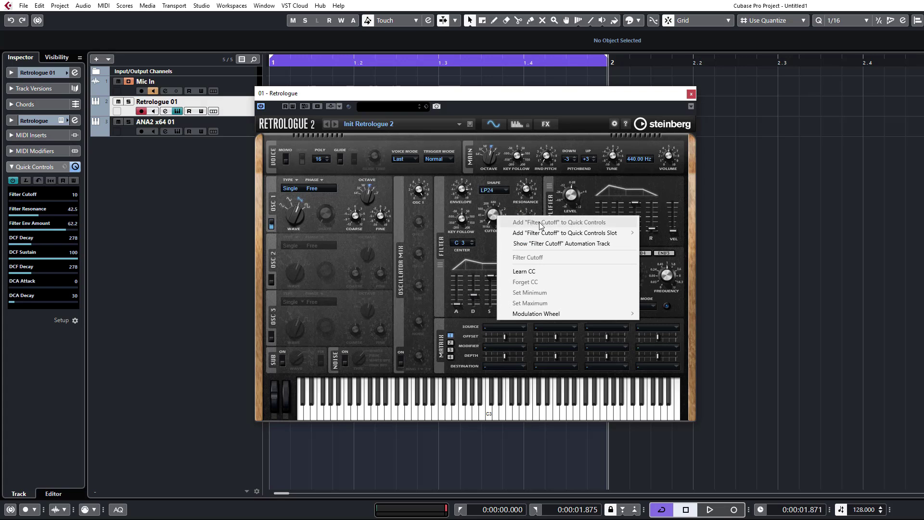
pyautogui.moveTo(539, 237)
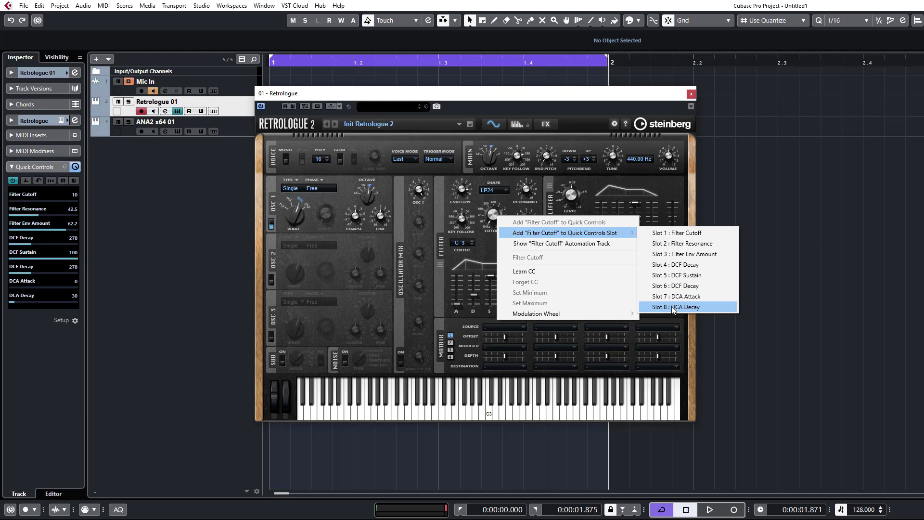
pyautogui.click(686, 233)
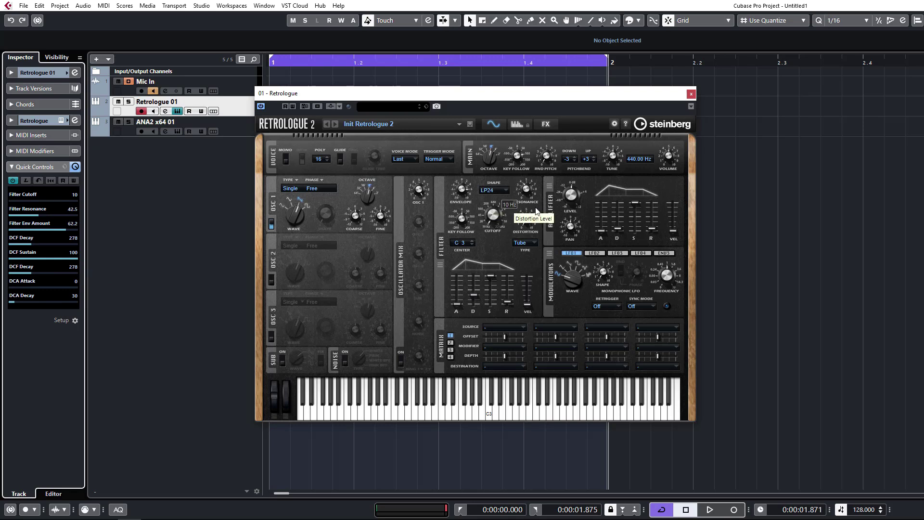
# Step: Assign Retrologue's Osc 1 Level to Quick Control slot 1, replacing Filter Cutoff
pyautogui.rightClick(498, 213)
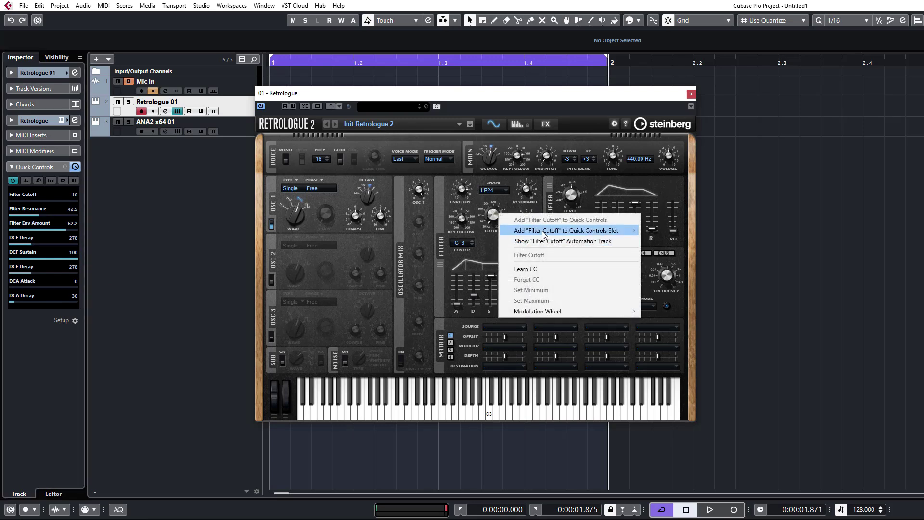
pyautogui.moveTo(602, 231)
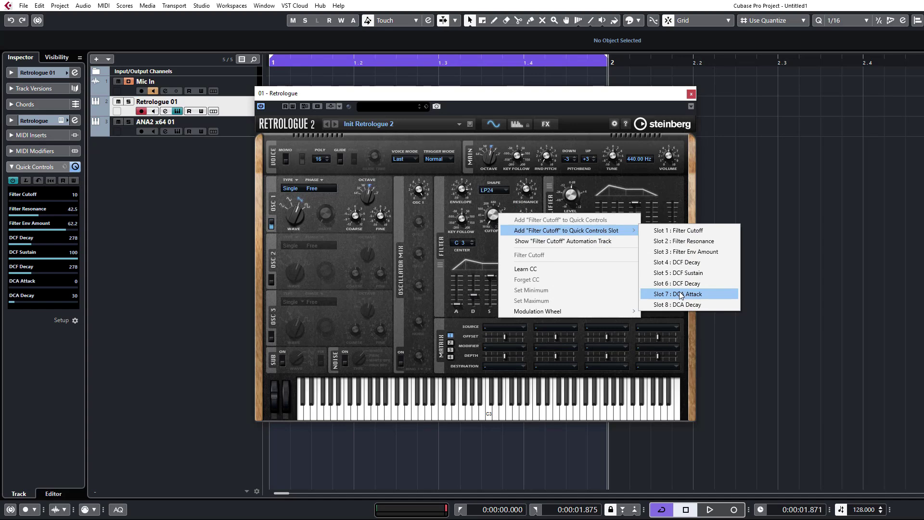
pyautogui.click(432, 201)
pyautogui.rightClick(417, 193)
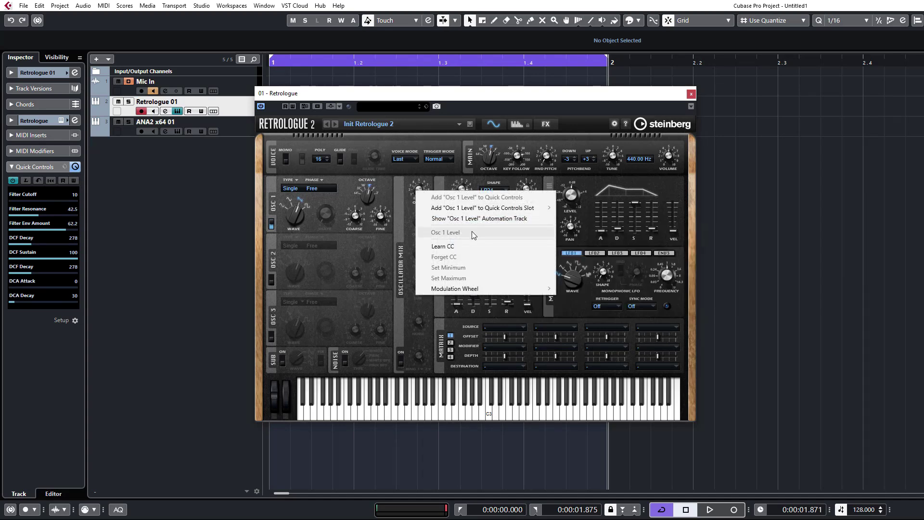
pyautogui.moveTo(466, 207)
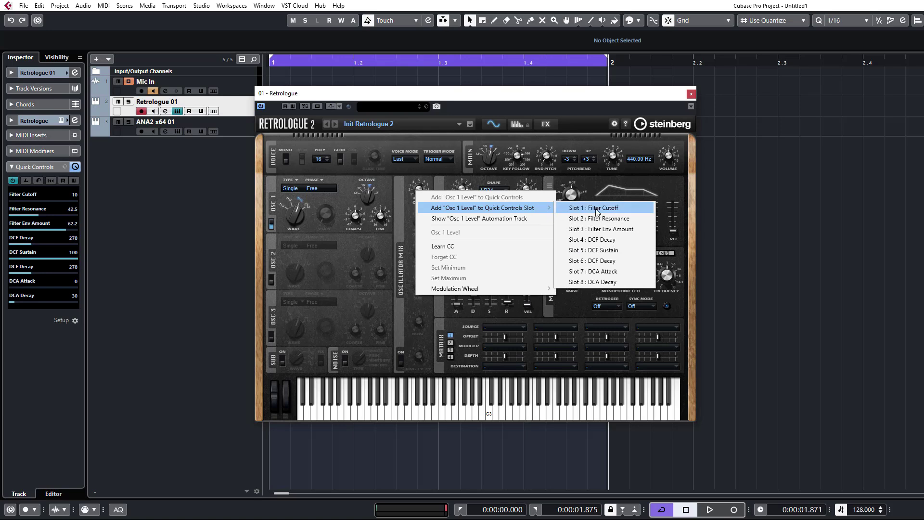
pyautogui.click(596, 210)
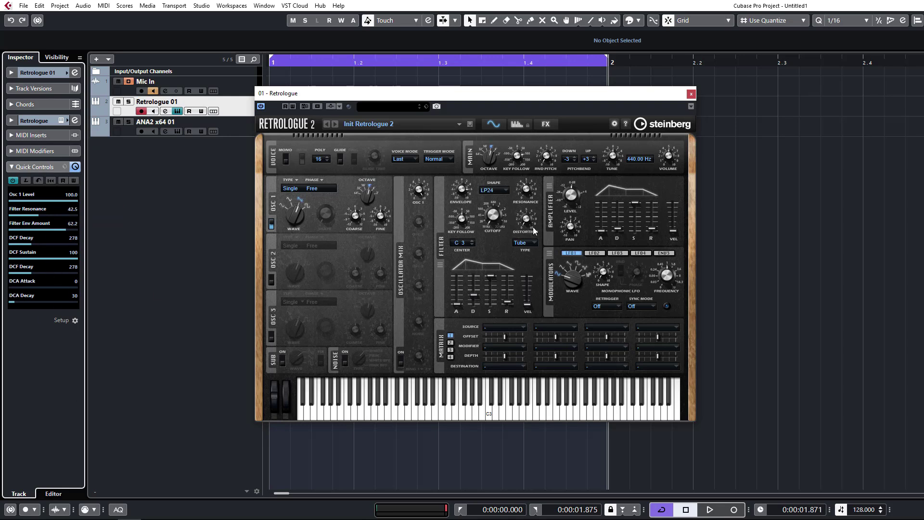
# Step: Close Retrologue and raise the Filter Resonance quick control in the Inspector to 100.0
pyautogui.click(691, 94)
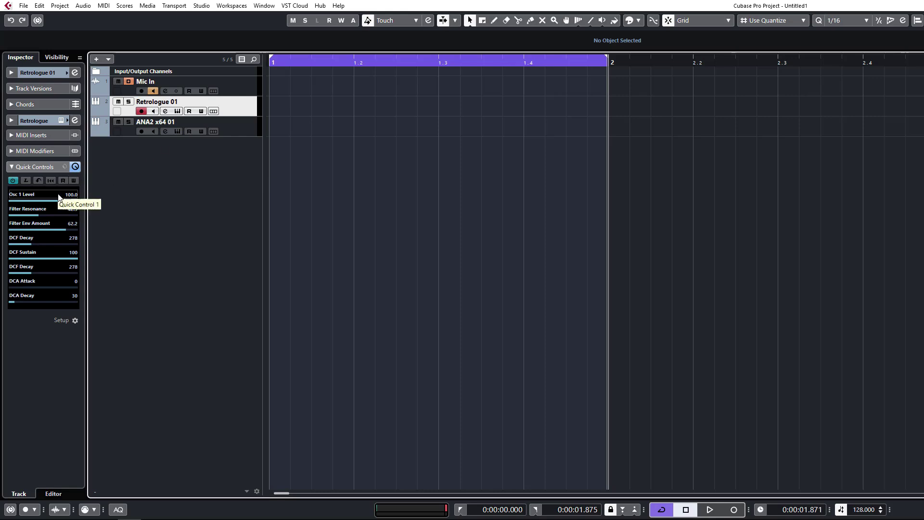
pyautogui.moveTo(33, 214); pyautogui.dragTo(57, 228)
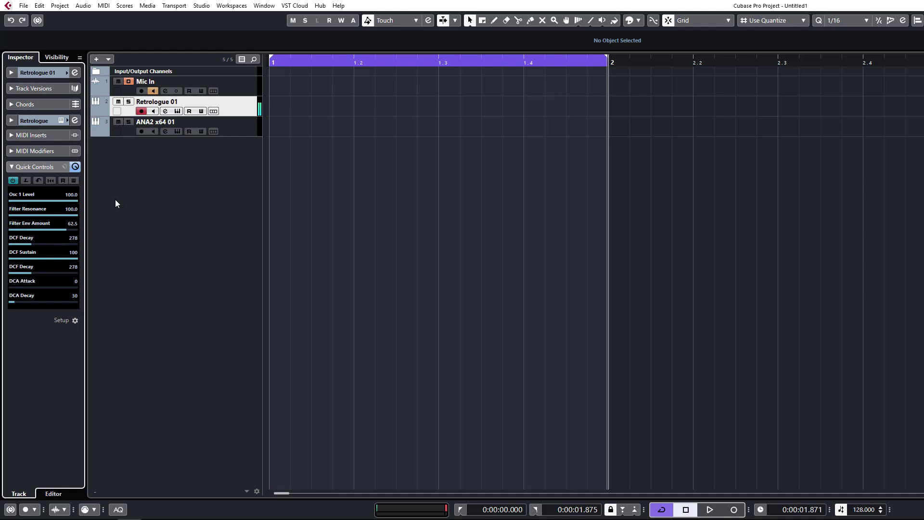
pyautogui.click(221, 212)
# Step: Open ANA2 x64 01's editor, load the Above All preset, and bypass Chord Memory
pyautogui.click(249, 128)
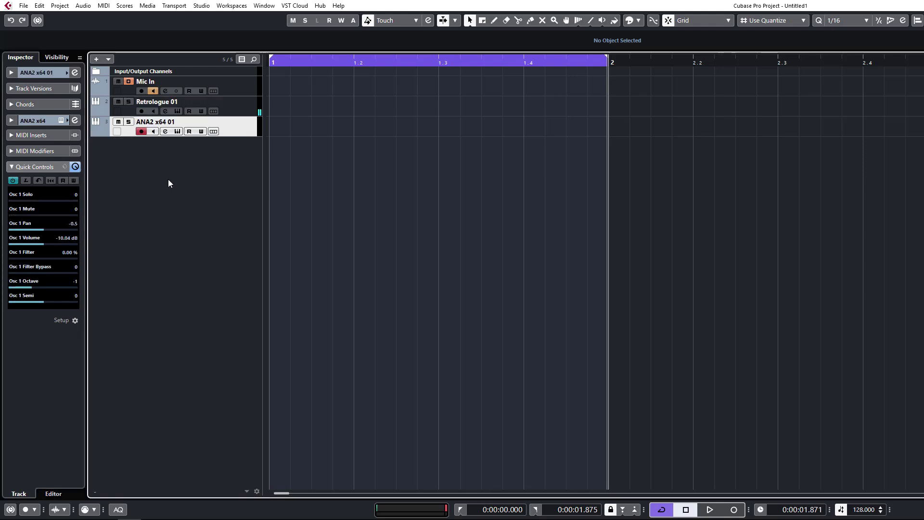
pyautogui.click(177, 131)
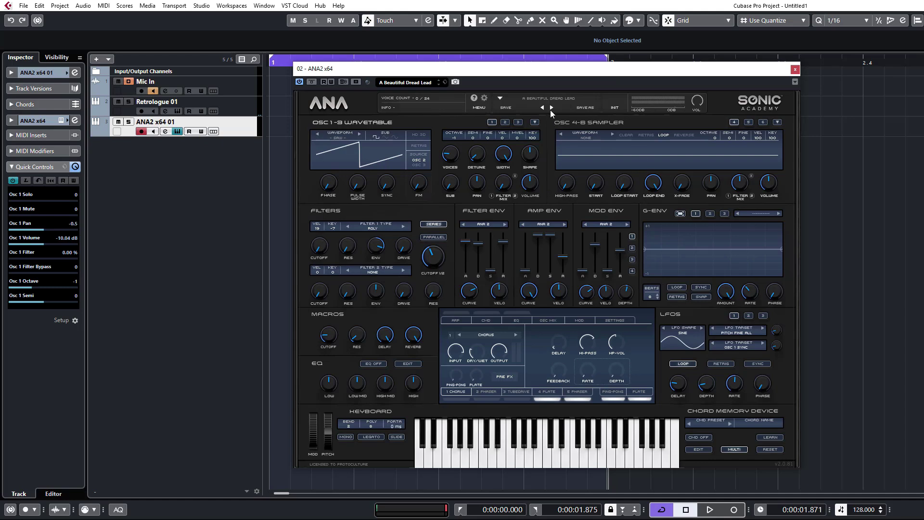
pyautogui.click(551, 108)
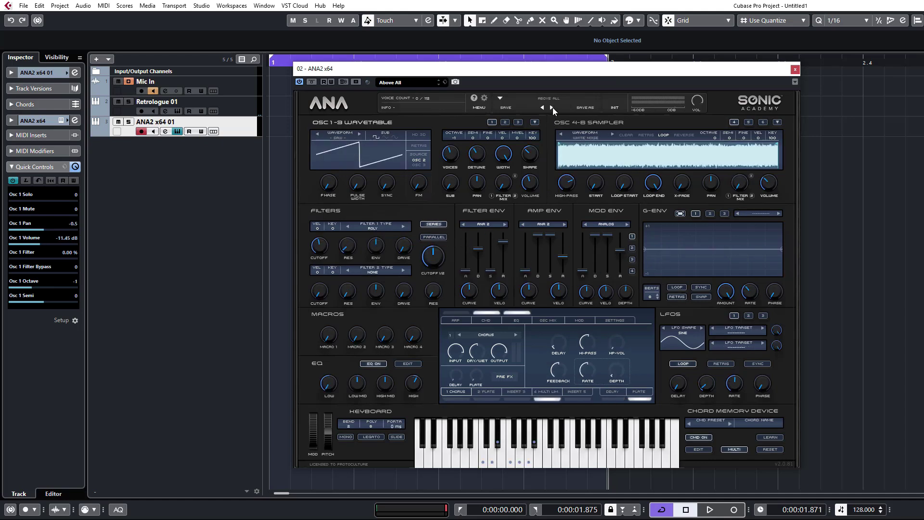
pyautogui.click(486, 313)
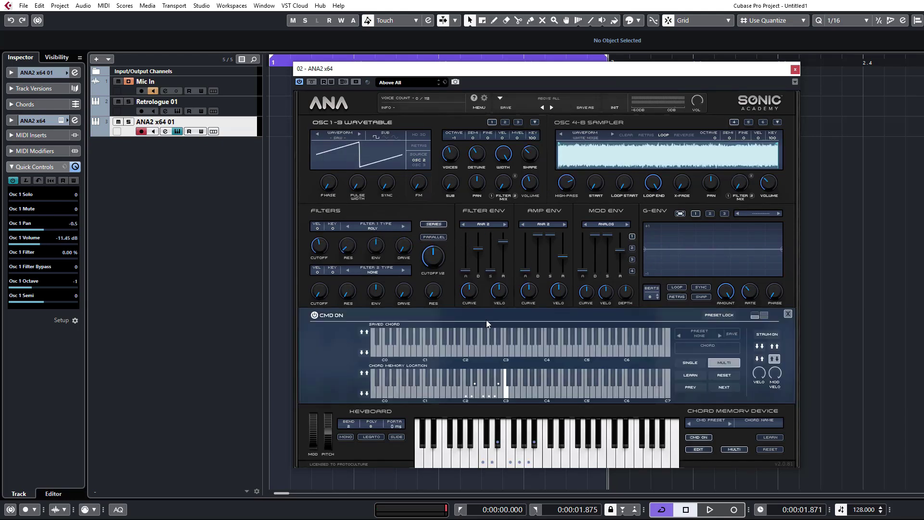
pyautogui.click(788, 313)
pyautogui.click(486, 312)
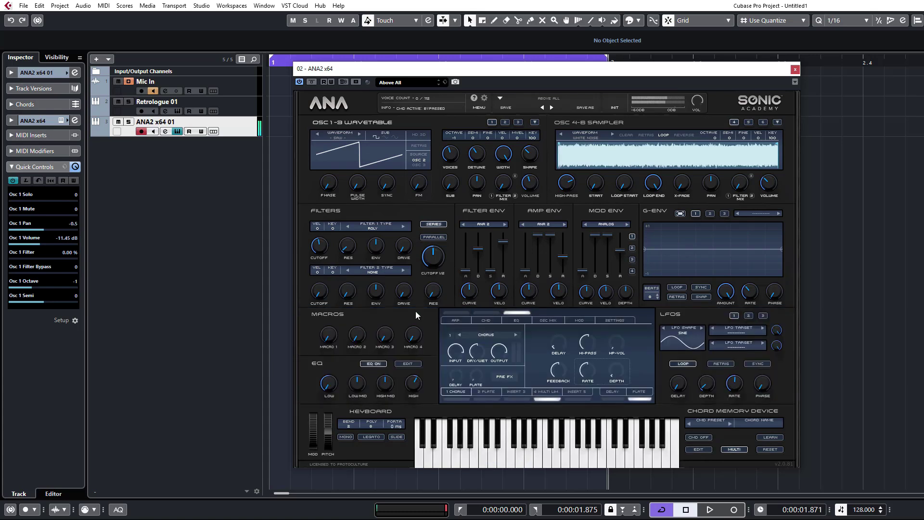
# Step: Remove CC 22 from ANA's master filter cutoff and set it to MIDI learn
pyautogui.click(39, 180)
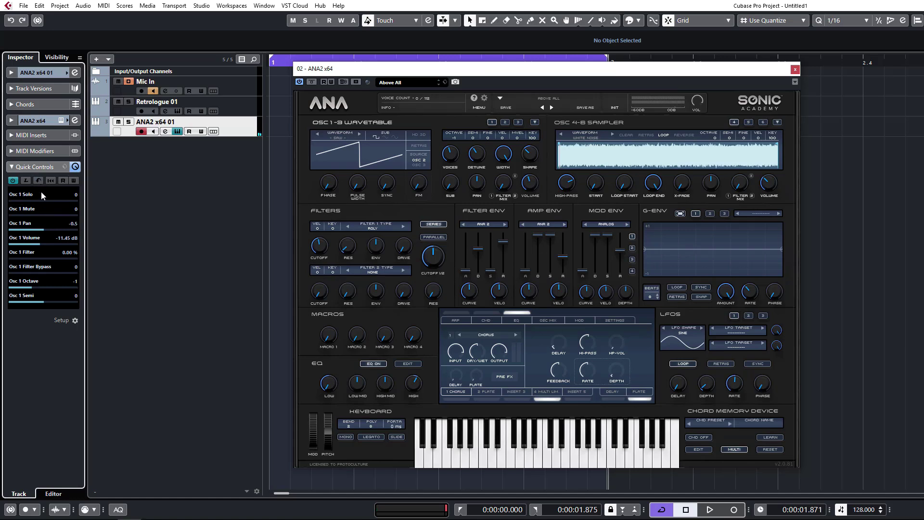
pyautogui.click(22, 195)
pyautogui.rightClick(432, 256)
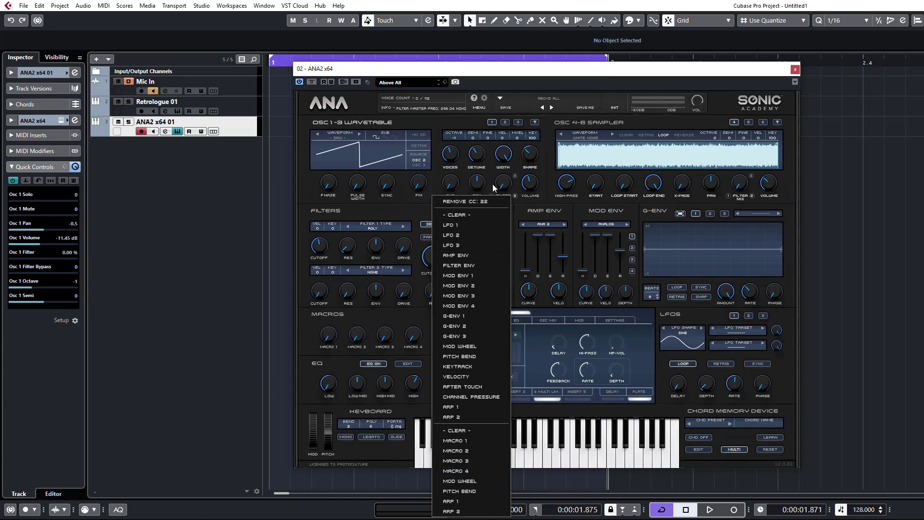
pyautogui.click(411, 210)
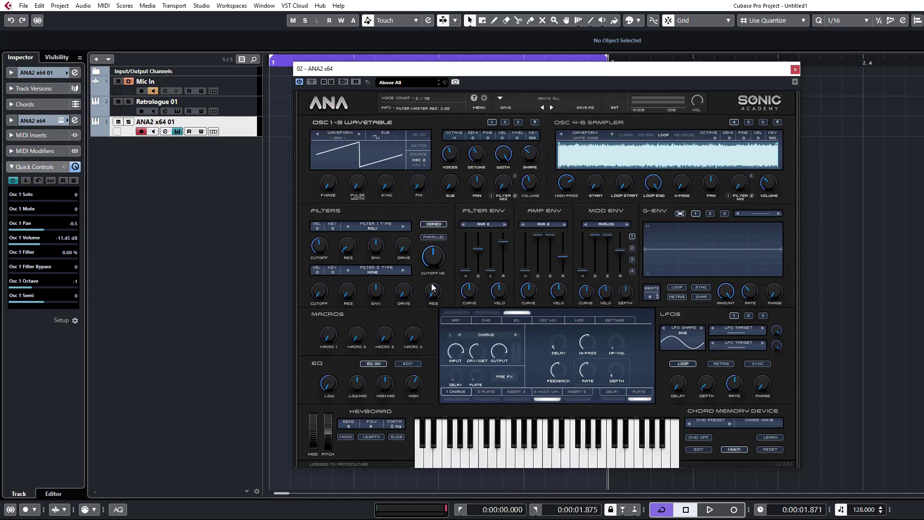
pyautogui.rightClick(431, 198)
pyautogui.click(473, 202)
pyautogui.rightClick(430, 261)
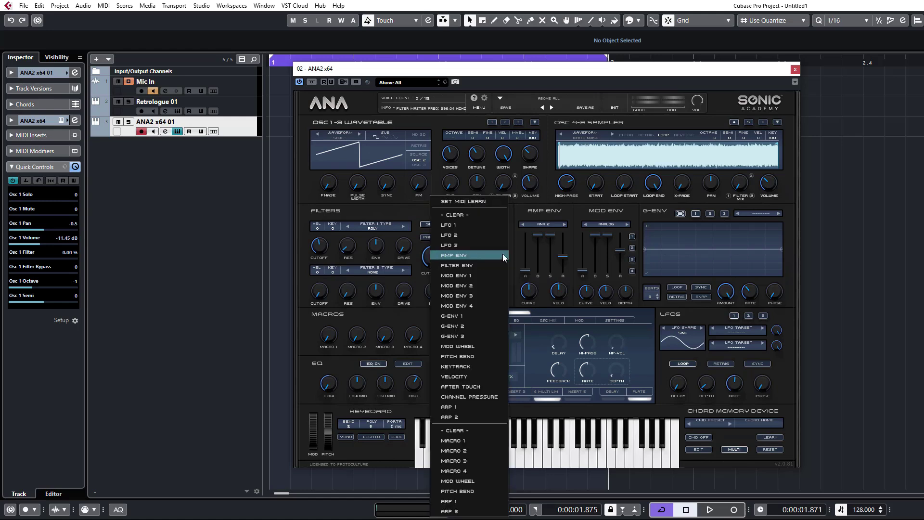
pyautogui.click(484, 202)
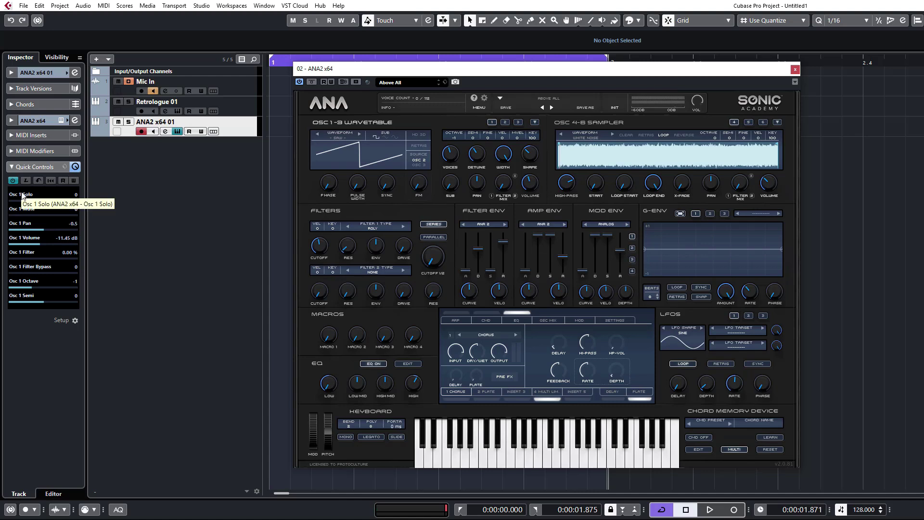
# Step: Assign Filter Master Freq to Quick Control 1 by searching 'fil'
pyautogui.click(22, 194)
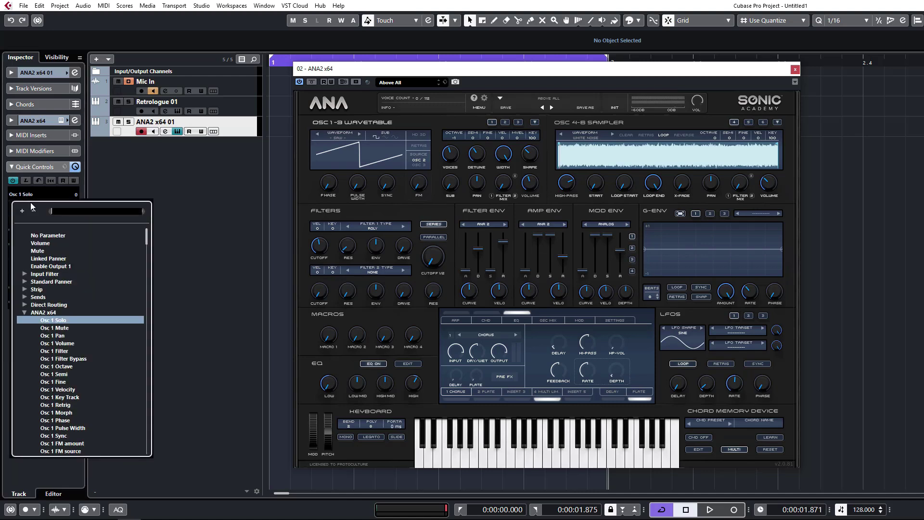
pyautogui.scroll(-10, 53, 314)
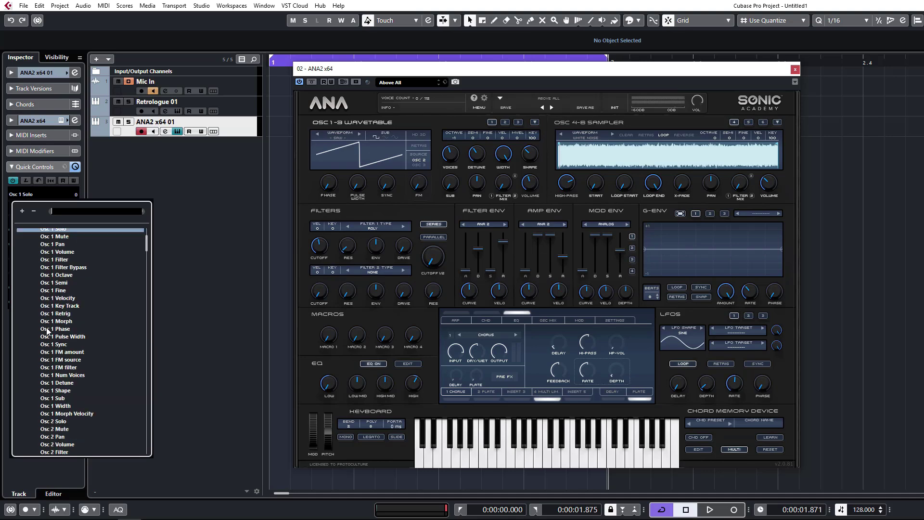
pyautogui.scroll(-20, 57, 305)
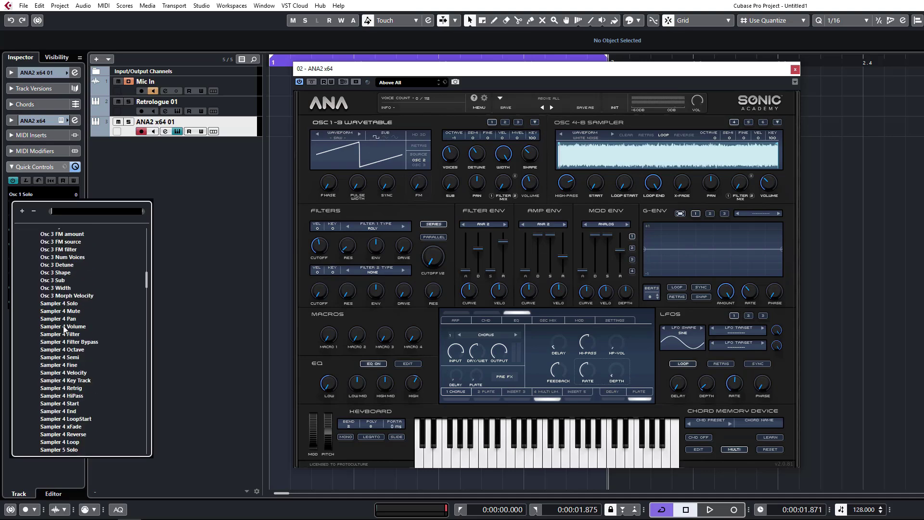
pyautogui.scroll(-15, 67, 318)
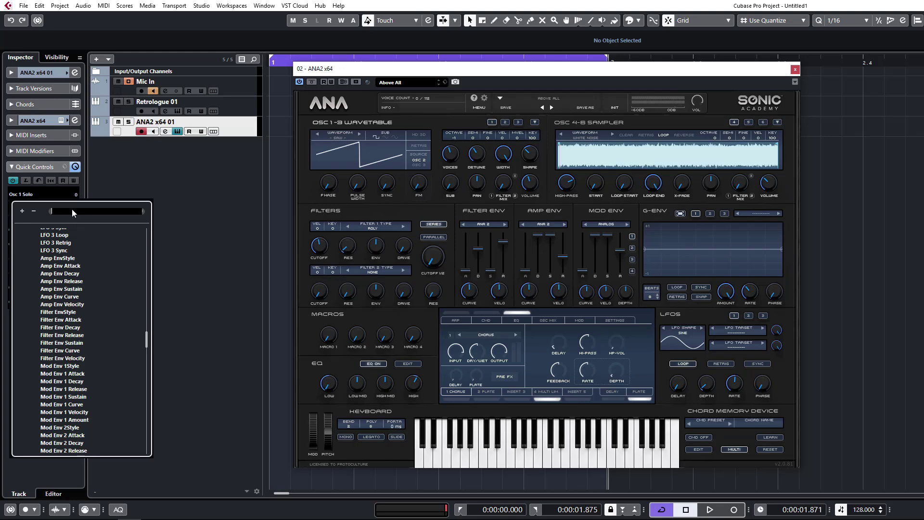
pyautogui.write('filter')
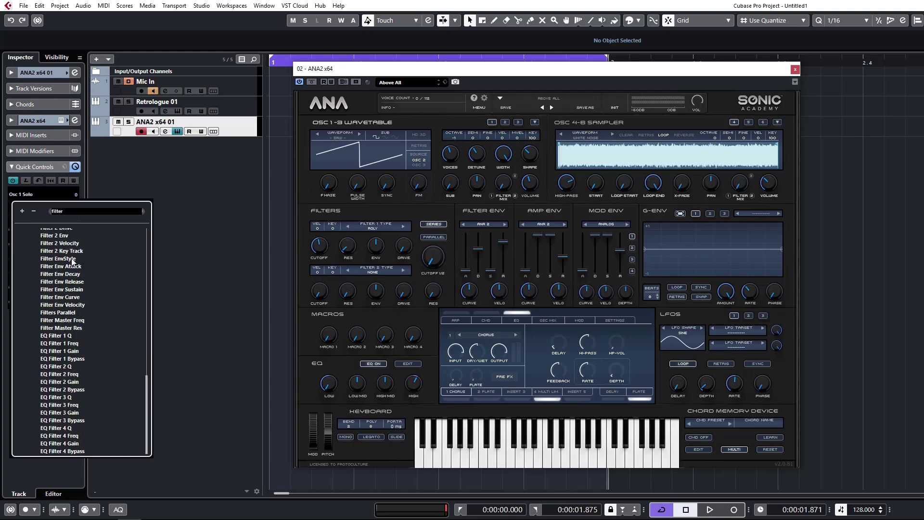
pyautogui.doubleClick(71, 320)
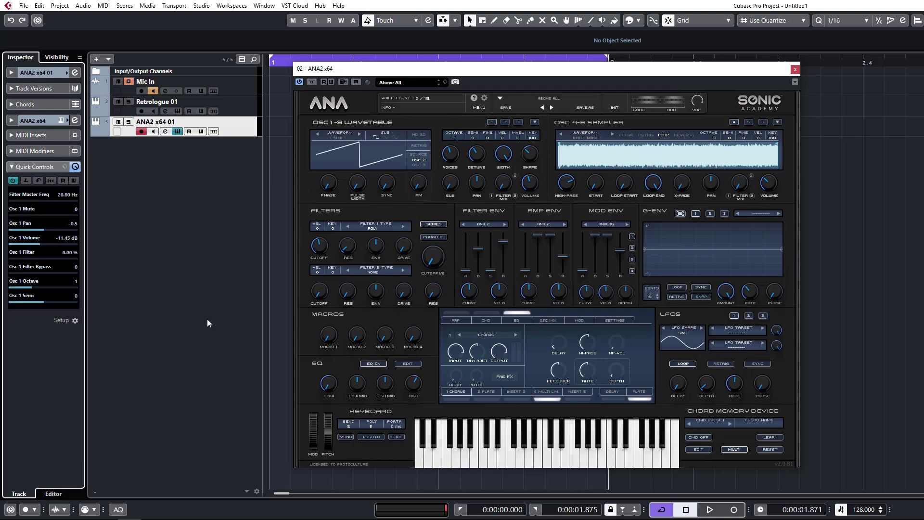
# Step: Assign Filter Master Res to Quick Control 2 by searching 'filter mas'
pyautogui.click(53, 209)
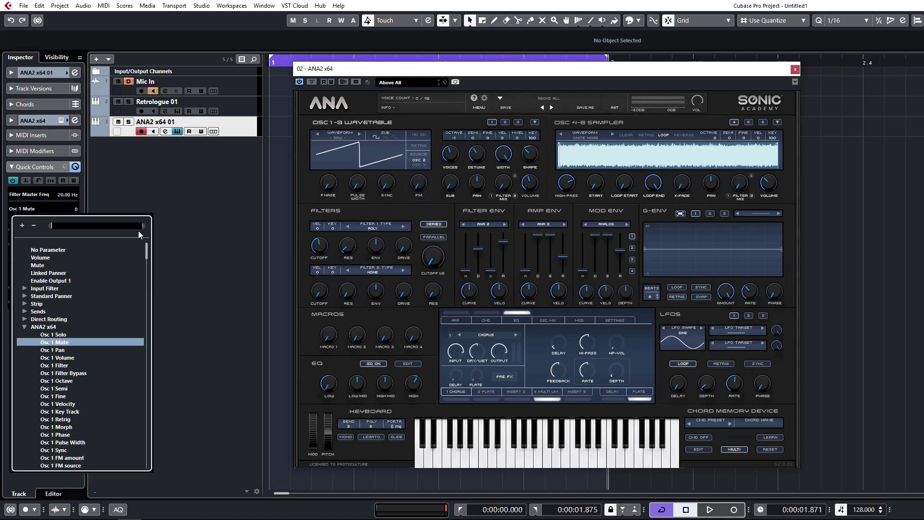
pyautogui.write('filter mast')
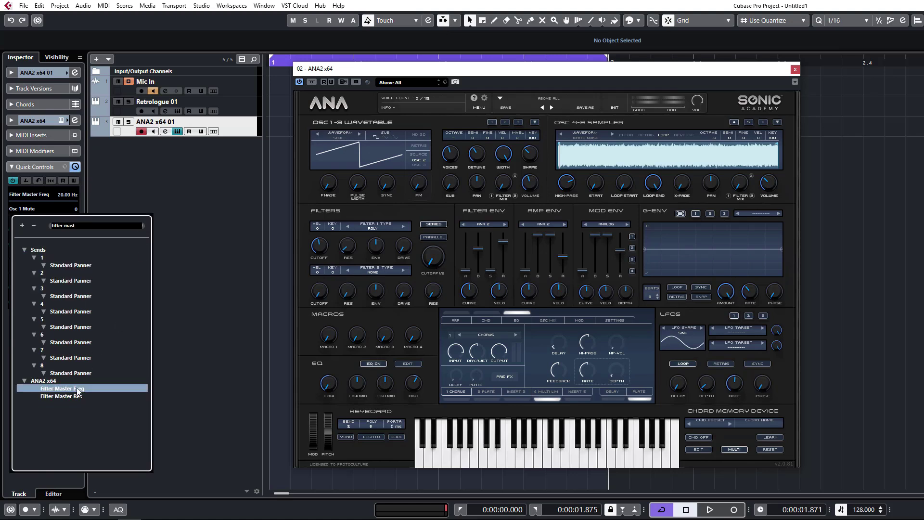
pyautogui.doubleClick(73, 395)
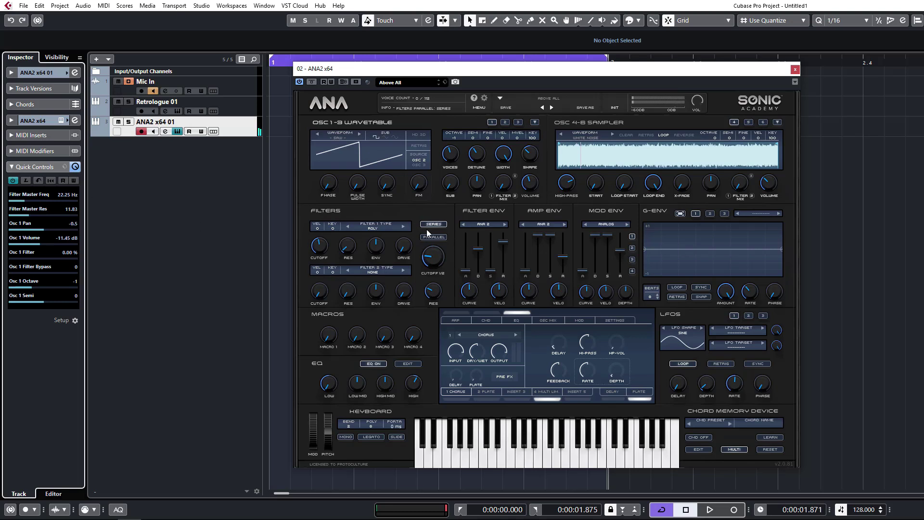
# Step: Save the Quick Controls as preset 'ANA Default', overwriting the old one, then reload it
pyautogui.click(64, 167)
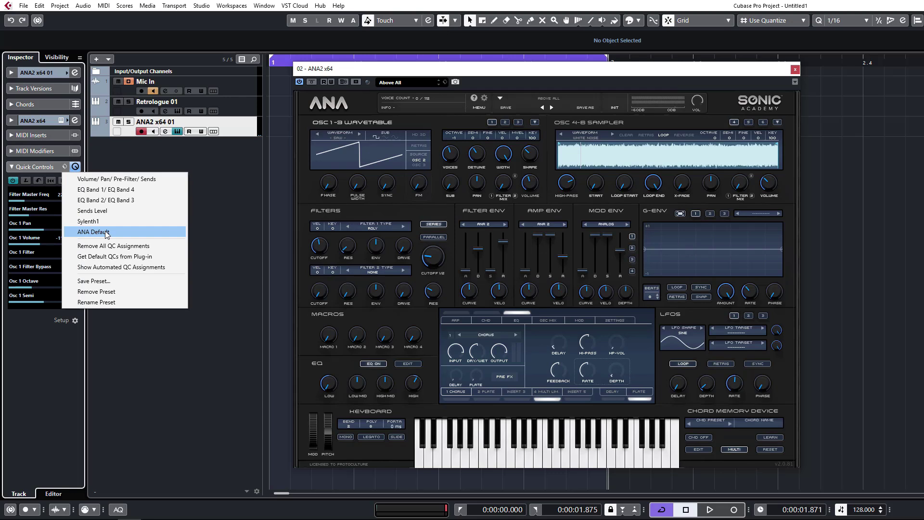
pyautogui.click(106, 281)
pyautogui.write('ANA Default')
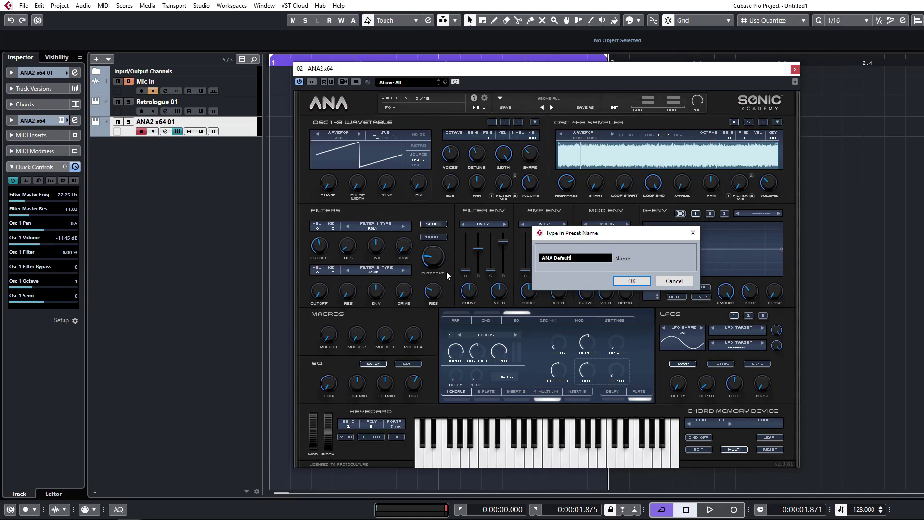
pyautogui.press('Return')
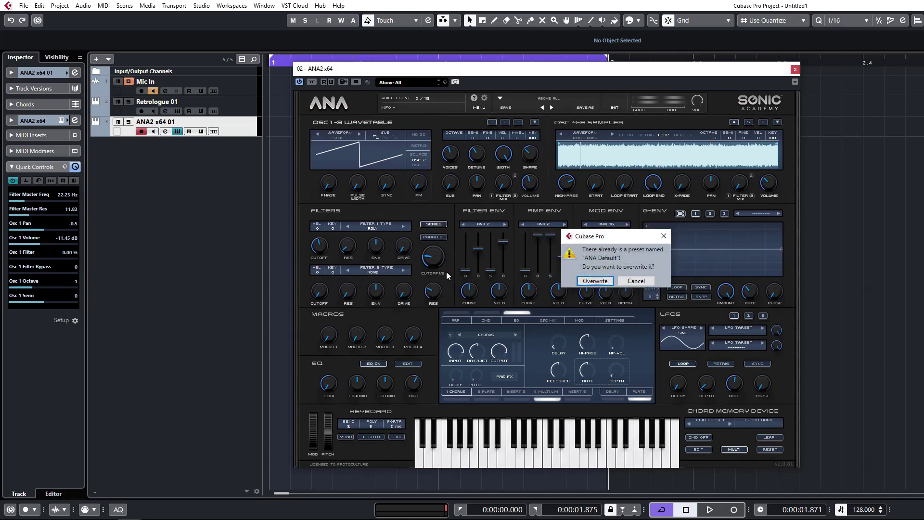
pyautogui.press('Return')
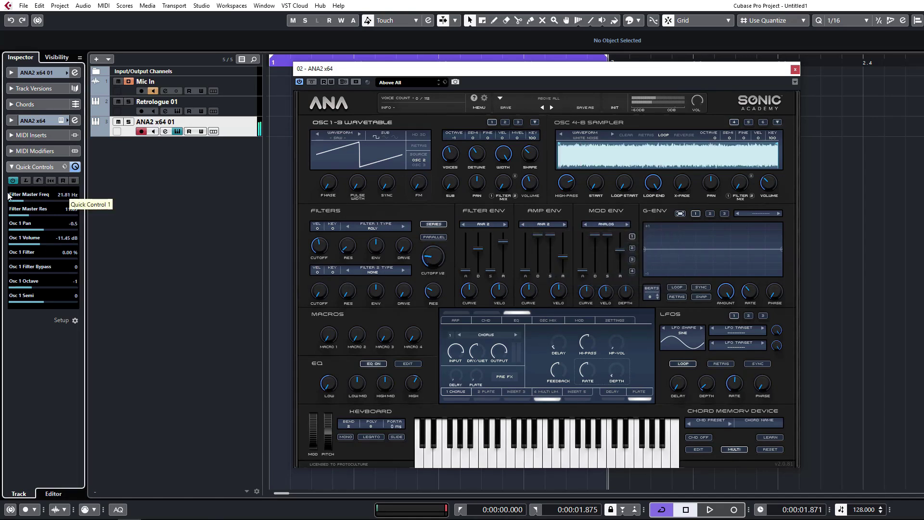
pyautogui.click(65, 166)
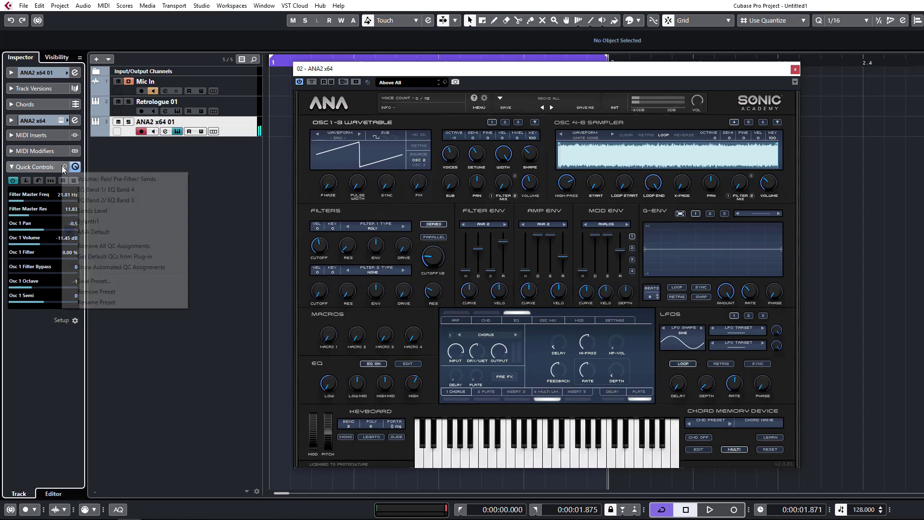
pyautogui.click(100, 233)
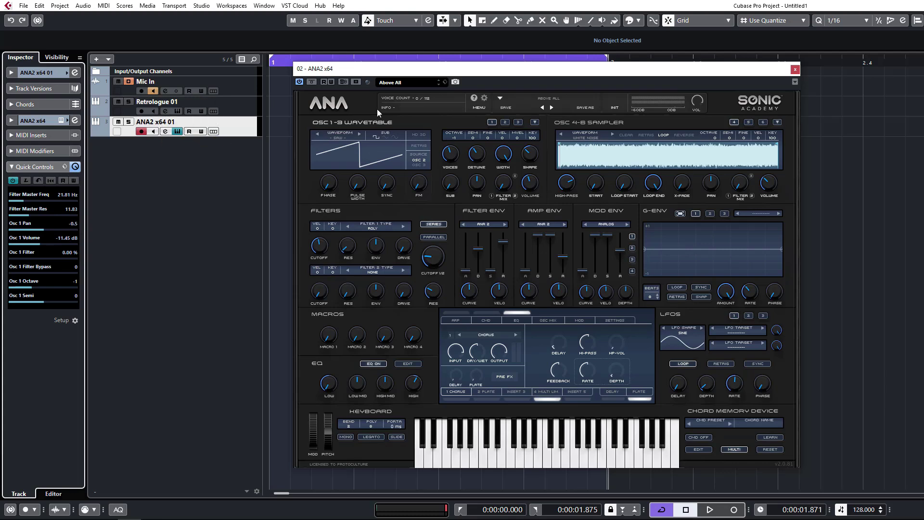
# Step: Load bx_cleansweep Pro into the first insert slot of the ANA track
pyautogui.click(165, 132)
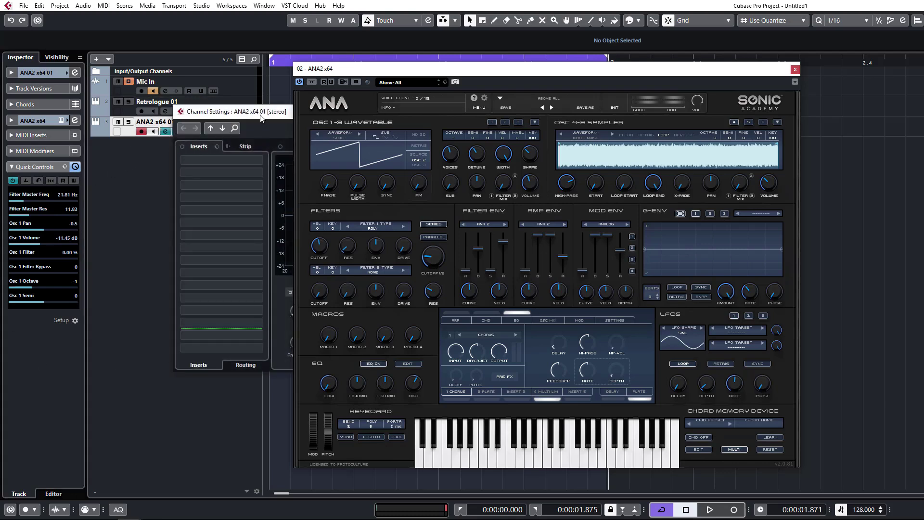
pyautogui.click(212, 160)
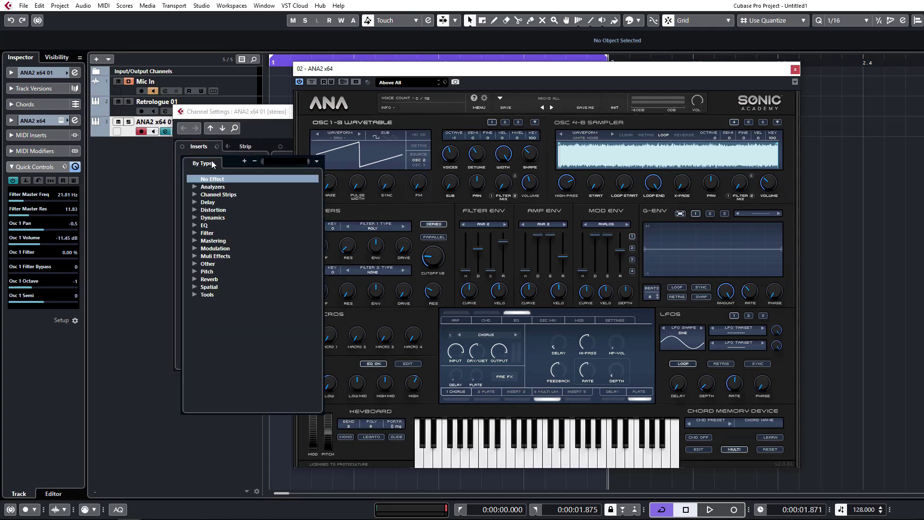
pyautogui.write('cle')
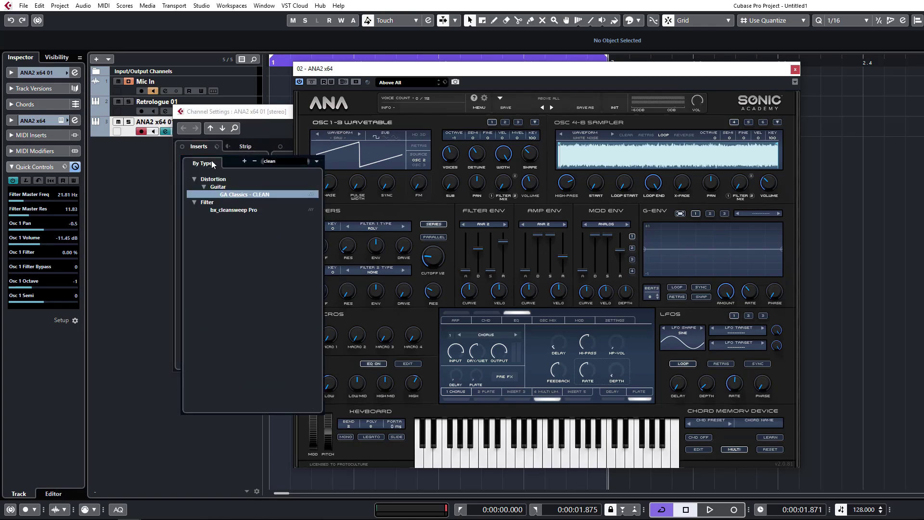
pyautogui.write('an')
pyautogui.click(259, 209)
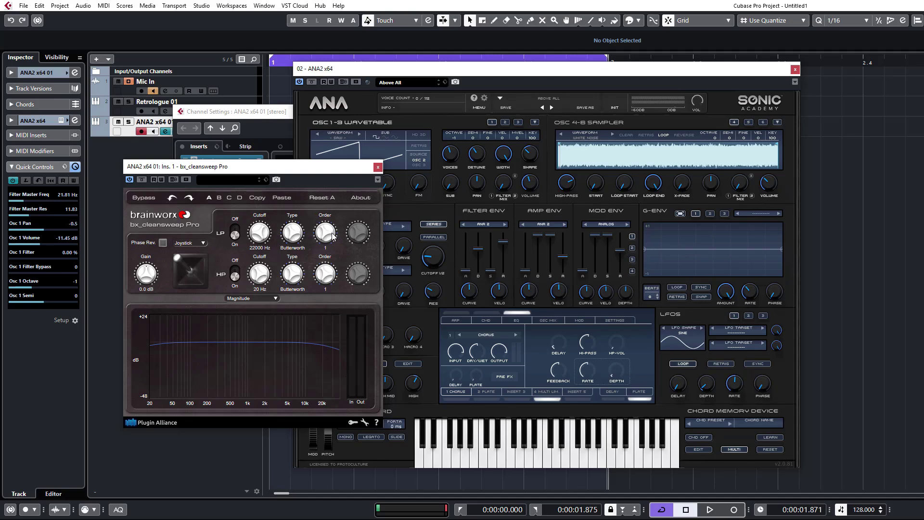
# Step: Set the bx_cleansweep lowpass to order 5, Resonant Bw type, and 4.08 dB resonance
pyautogui.moveTo(332, 235); pyautogui.dragTo(337, 154)
pyautogui.moveTo(290, 236); pyautogui.dragTo(302, 172)
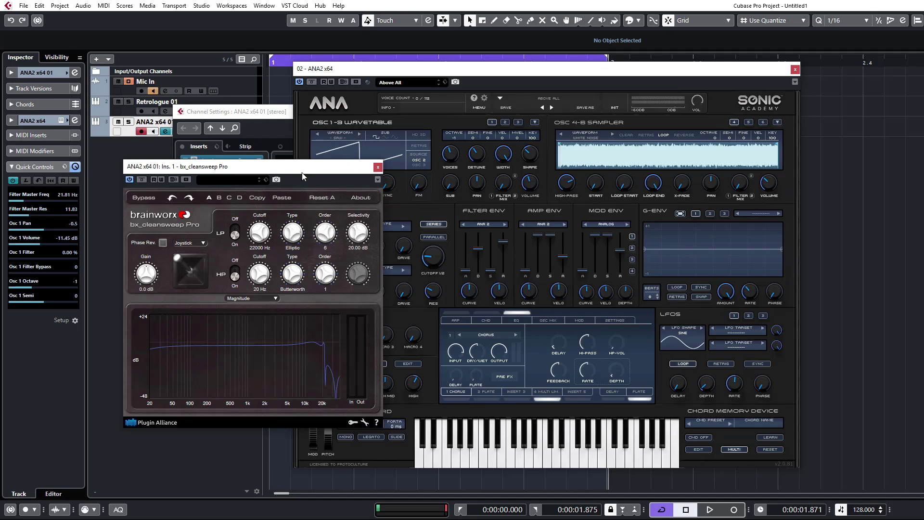
pyautogui.moveTo(365, 231)
pyautogui.mouseDown()
pyautogui.moveTo(364, 219)
pyautogui.moveTo(319, 248)
pyautogui.moveTo(358, 225)
pyautogui.mouseUp()
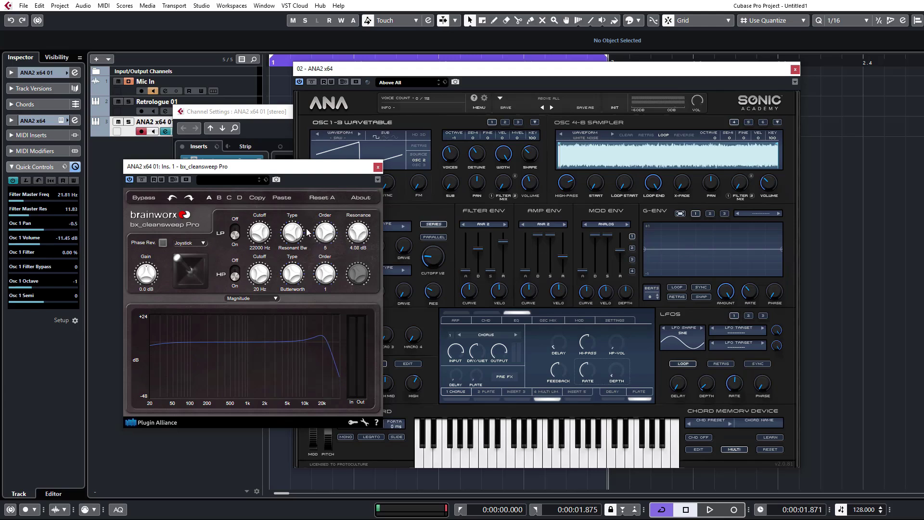
# Step: Map bx_cleansweep's lowpass cutoff to Quick Control slot 3 and its resonance to slot 4
pyautogui.rightClick(260, 234)
pyautogui.moveTo(371, 250)
pyautogui.rightClick(353, 234)
pyautogui.moveTo(462, 248)
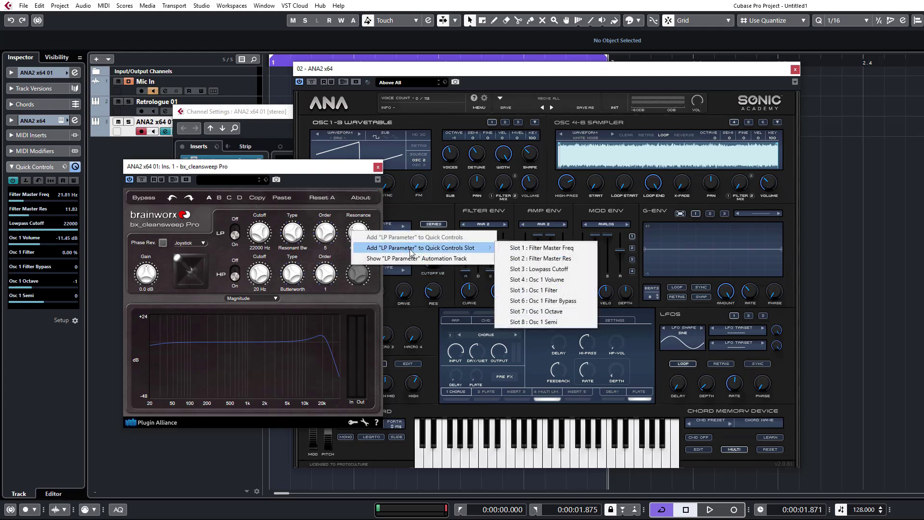
pyautogui.click(540, 280)
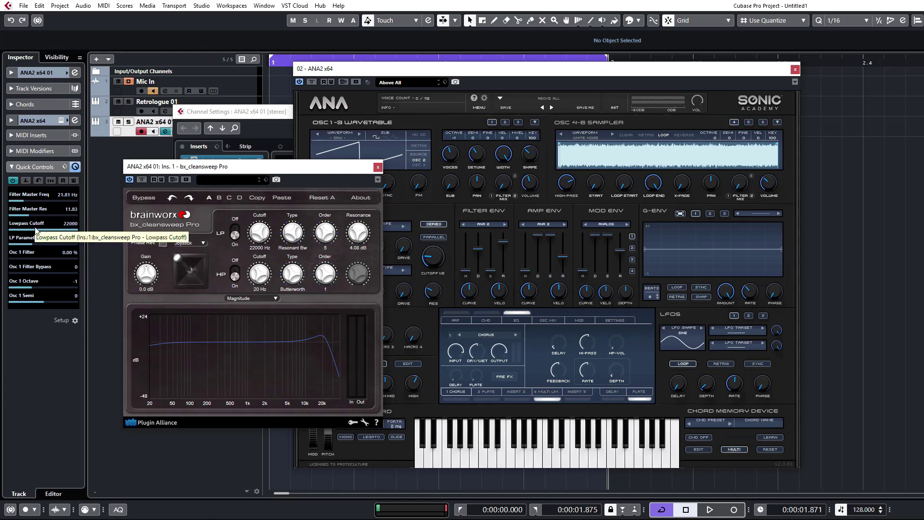
pyautogui.moveTo(342, 175)
pyautogui.mouseDown()
pyautogui.moveTo(301, 174)
pyautogui.moveTo(349, 182)
pyautogui.mouseUp()
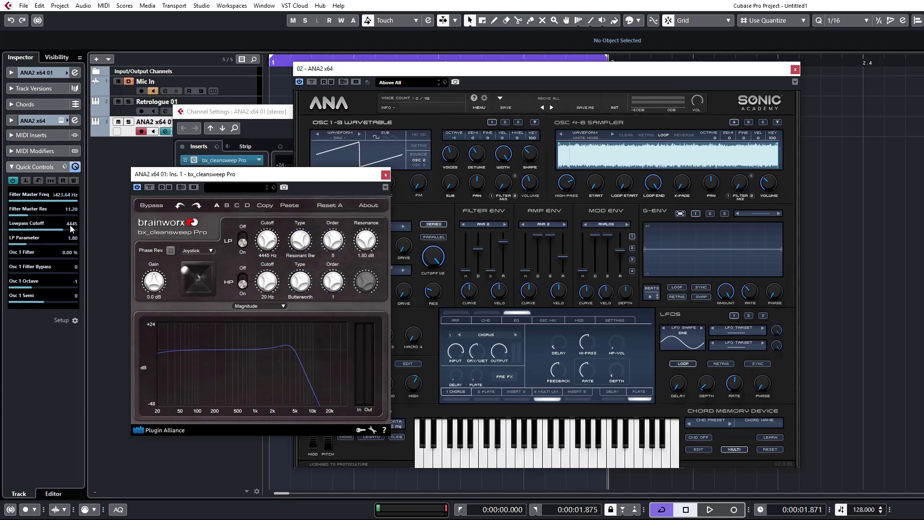
pyautogui.click(240, 114)
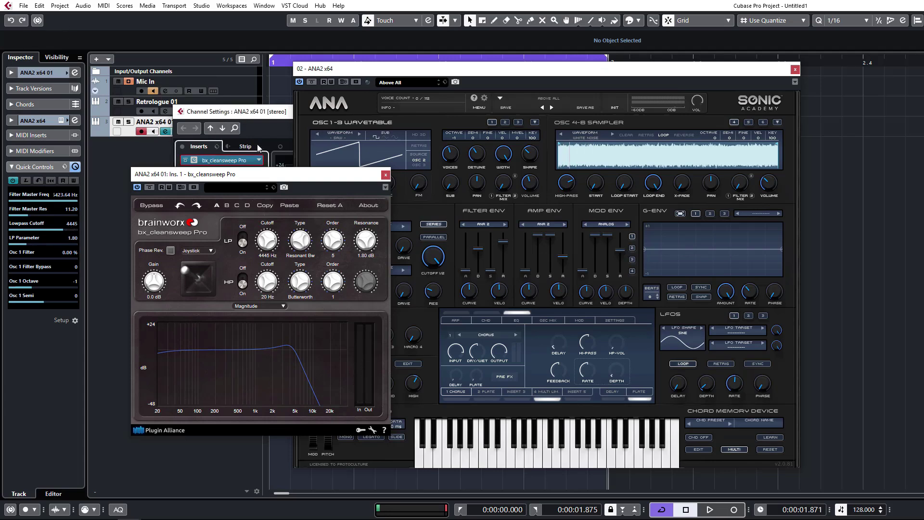